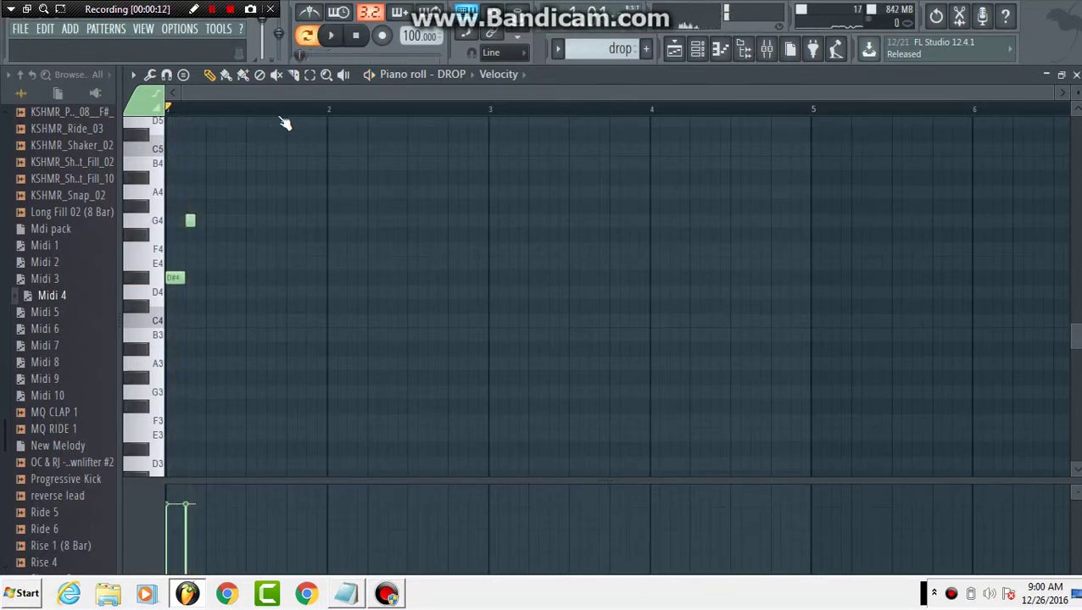
Step: Add an F4 note at step 4 of bar 1, lengthen it to three steps, and play the phrase
left_click(196, 248)
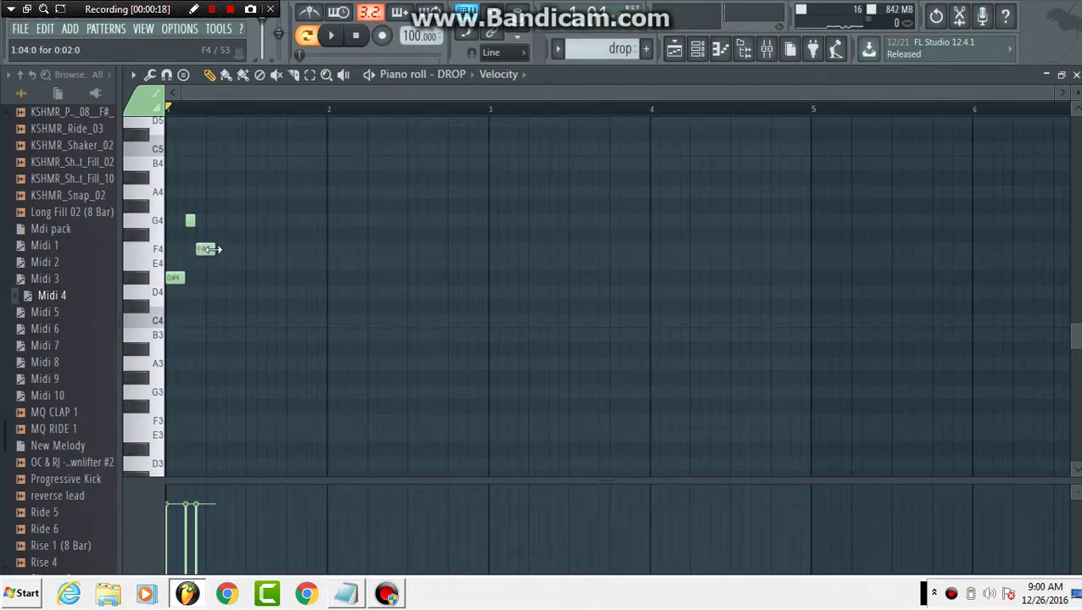
left_click_drag(220, 250, 221, 249)
key("space")
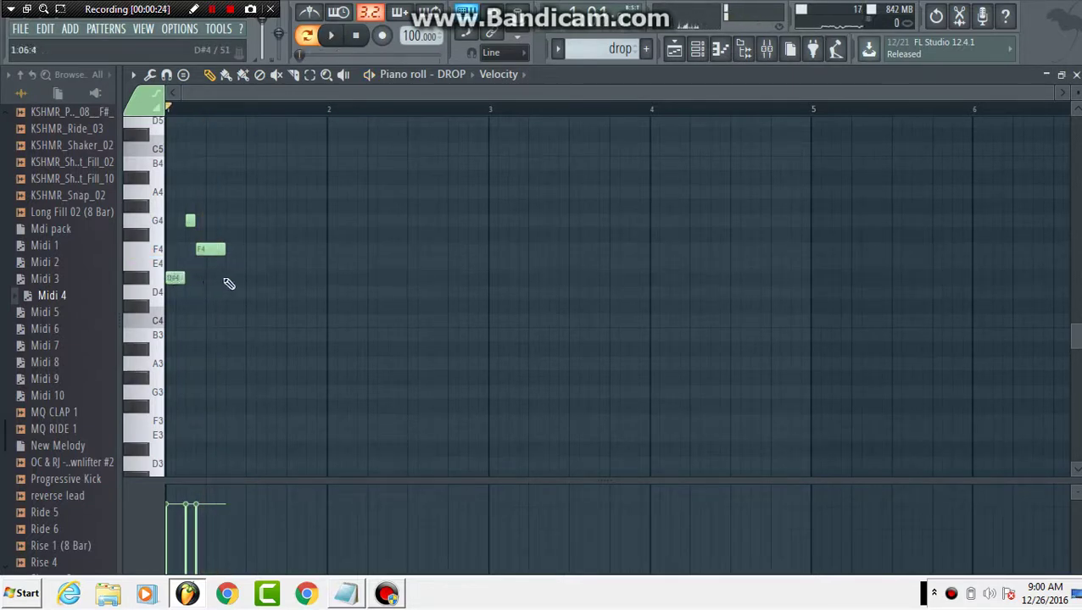
Step: Add two consecutive two-step D#4 notes at steps 7 and 9 of bar 1 and play the pattern
left_click(224, 278)
left_click(248, 276)
key("space")
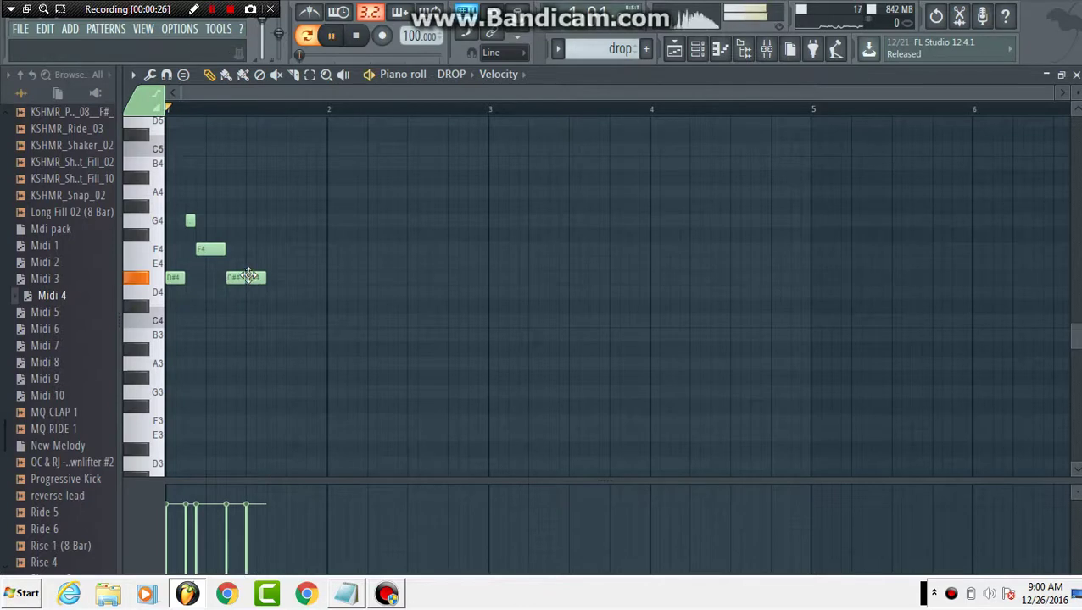
key("space")
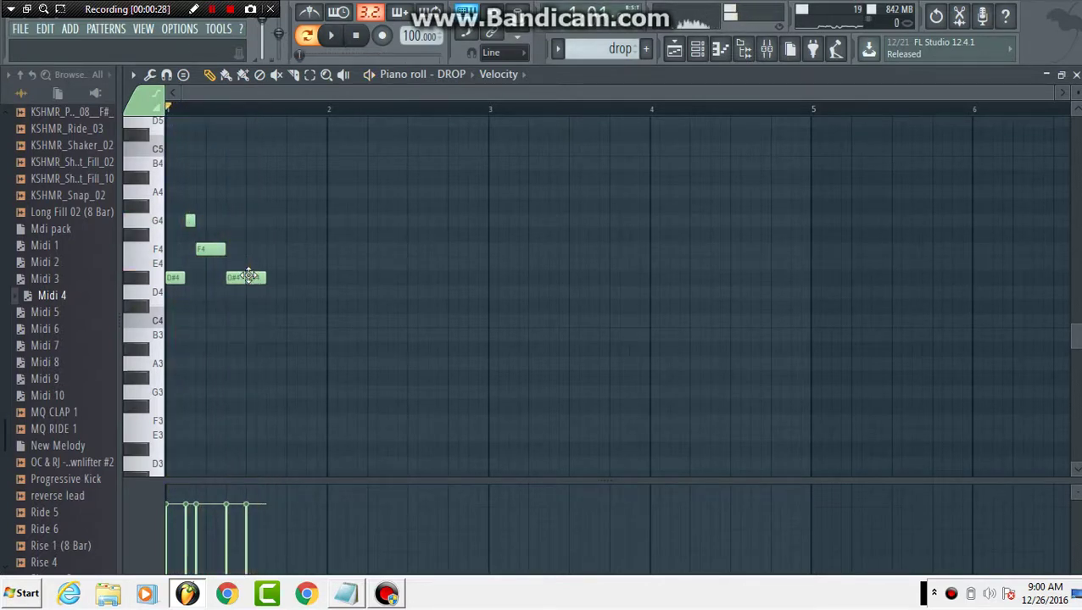
Step: Complete bar 1 with a one-step G4 at step 11, three-step F4 at step 12 and two-step D#4 at step 15, then play it
left_click(188, 219)
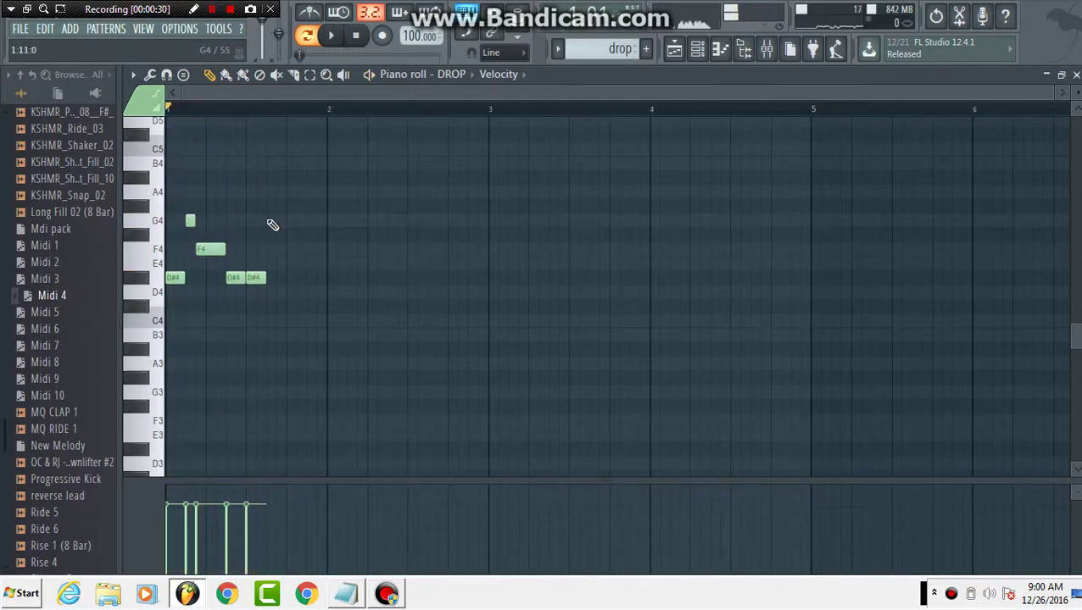
left_click(271, 220)
left_click(212, 249)
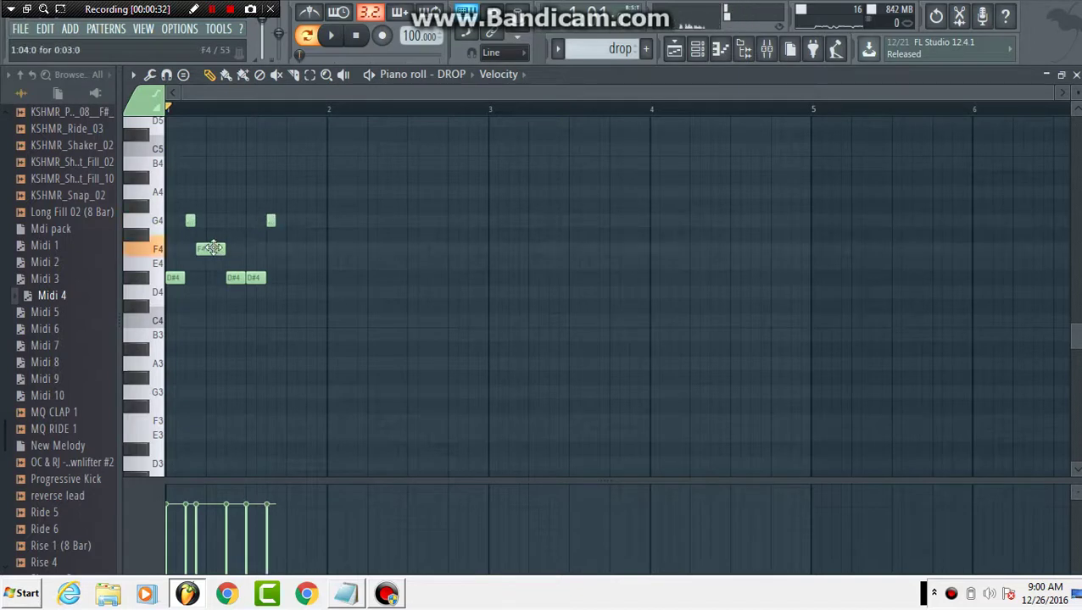
left_click(284, 252)
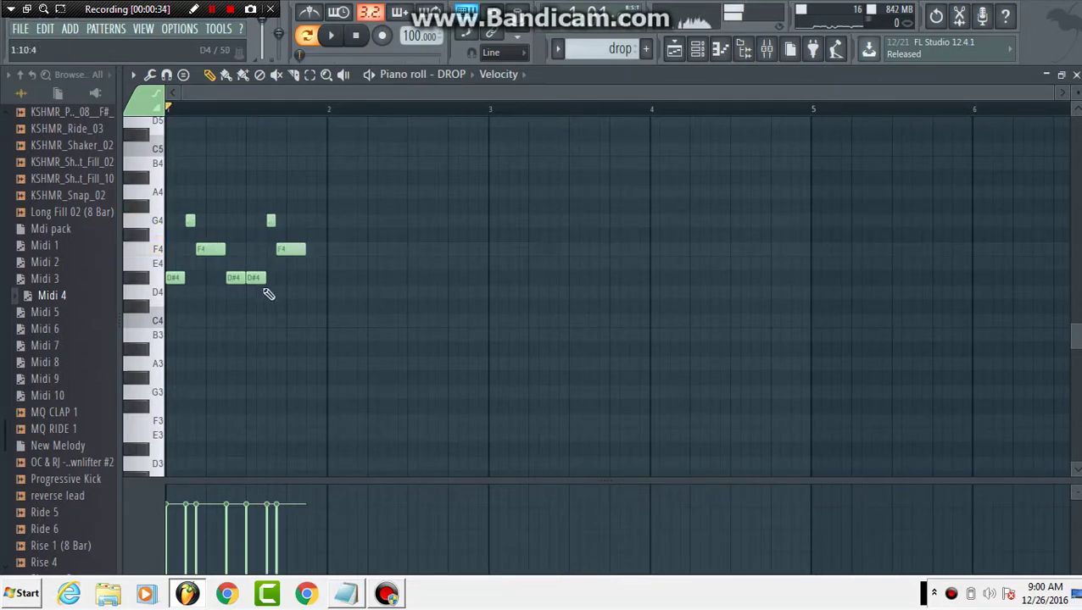
left_click(310, 280)
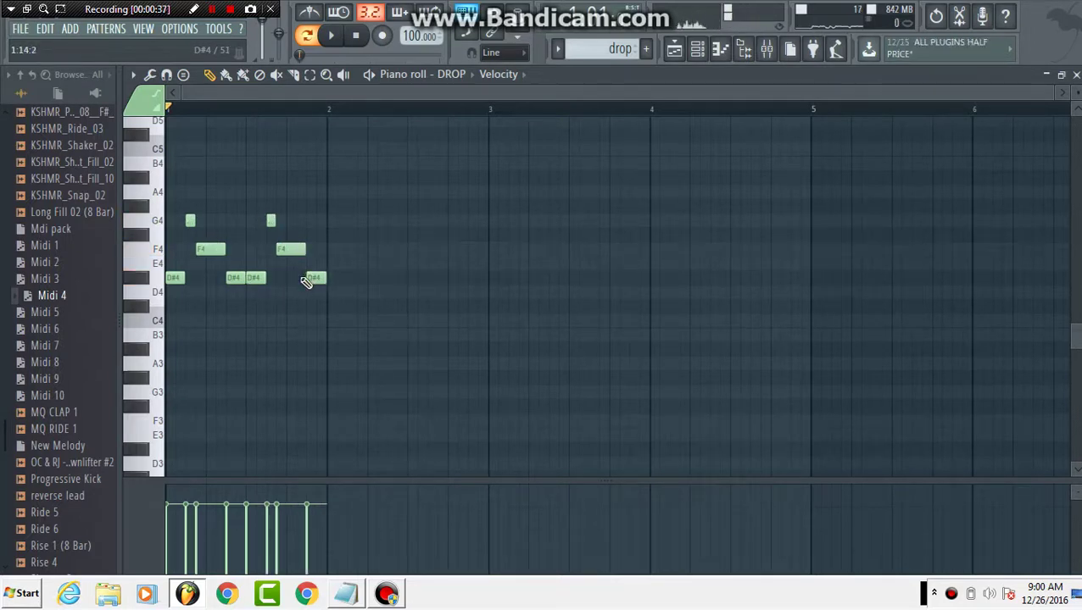
key("space")
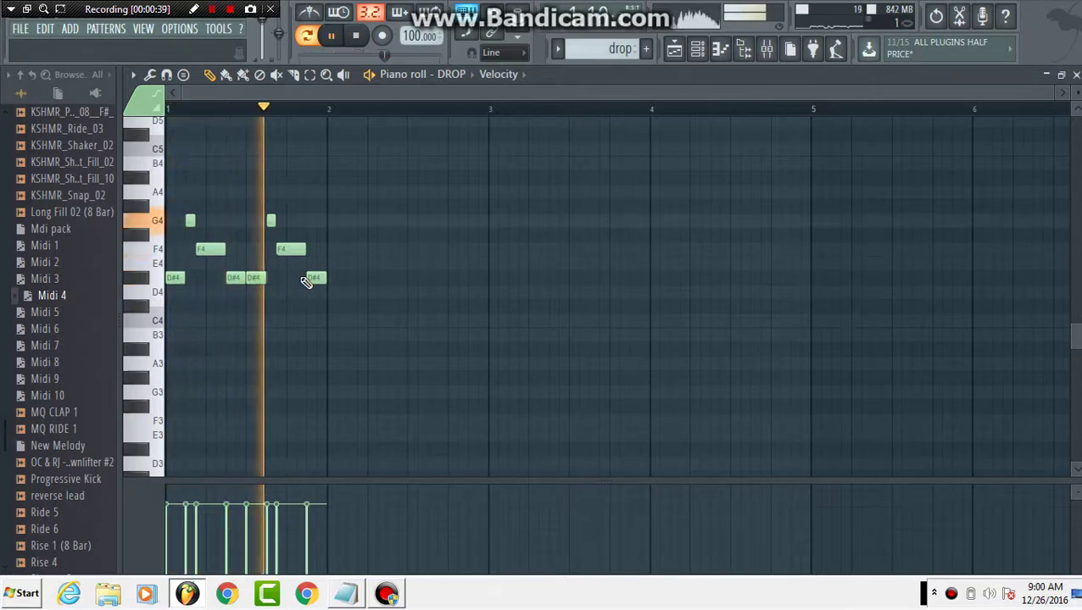
key("space")
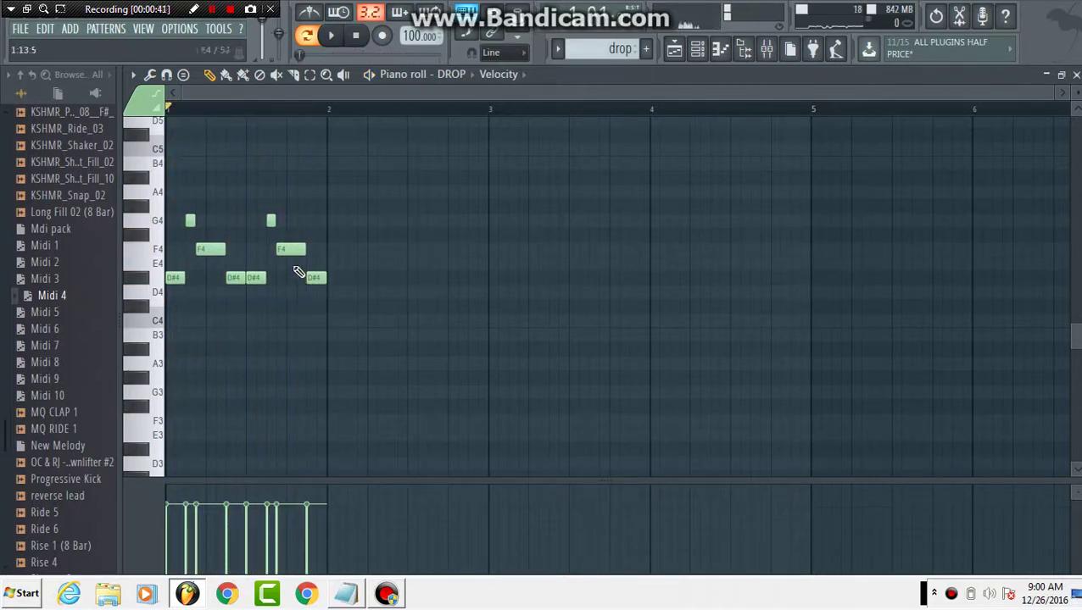
Step: Repeat the motif in the first half of bar 2: D#4 at step 1, G4 at 3, F4 at 4 and D#4 at 7
left_click(271, 220)
left_click(315, 277)
left_click(334, 280)
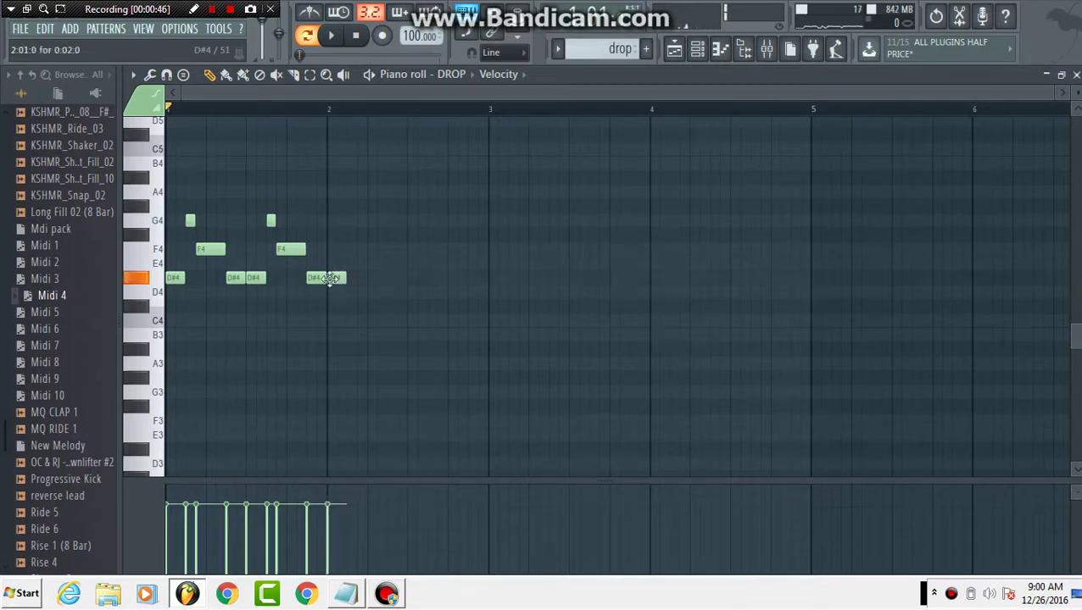
left_click(350, 220)
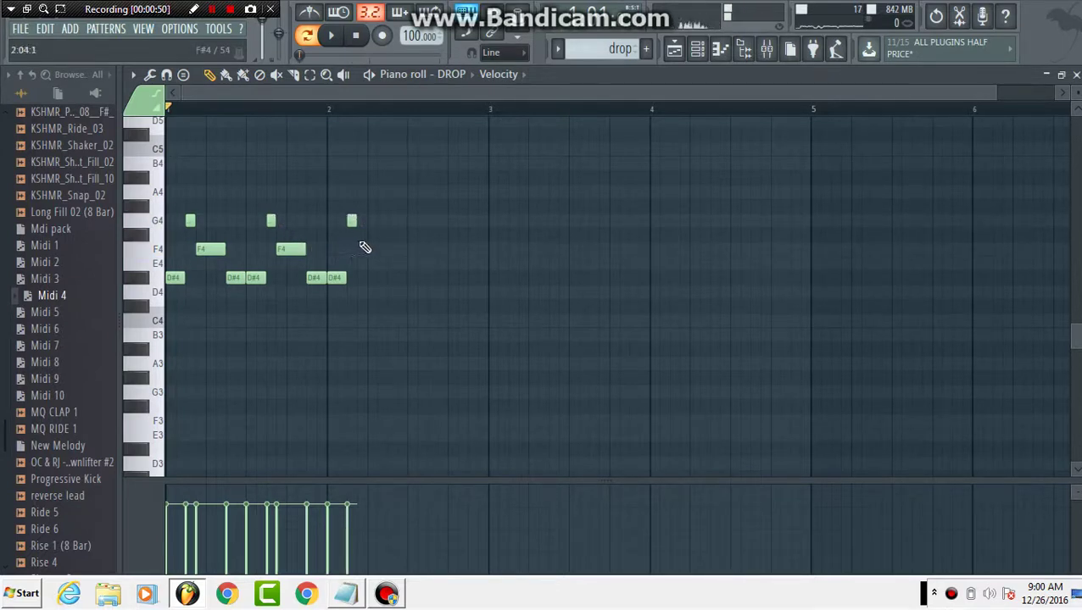
left_click(362, 250)
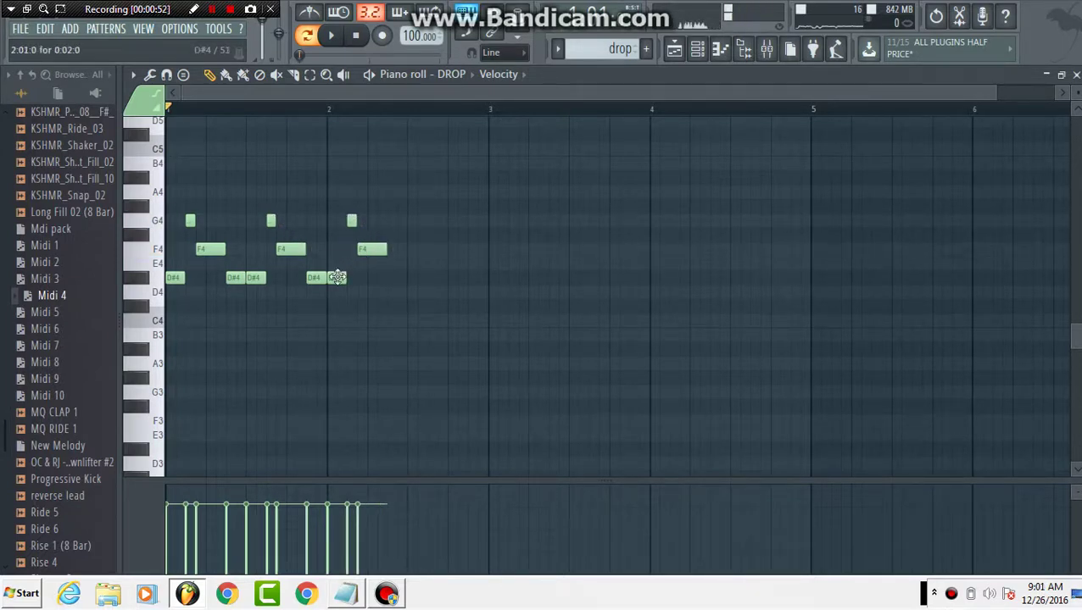
left_click(389, 278)
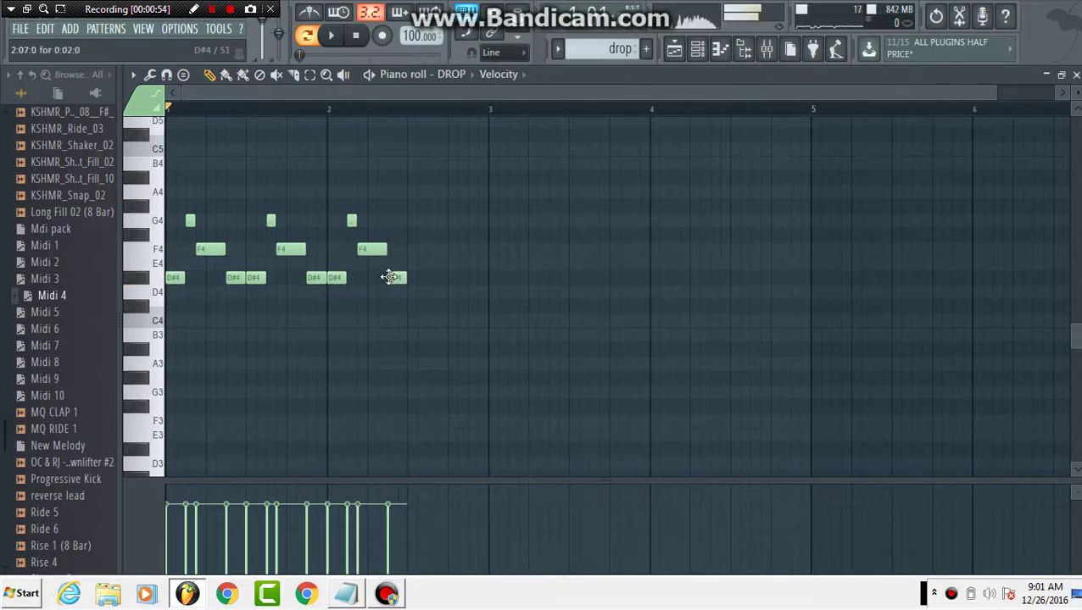
Step: Fill the second half of bar 2 with D#4 at step 9, G4 at 11, F4 at 12 and D#4 at 15, and play it
left_click(413, 278)
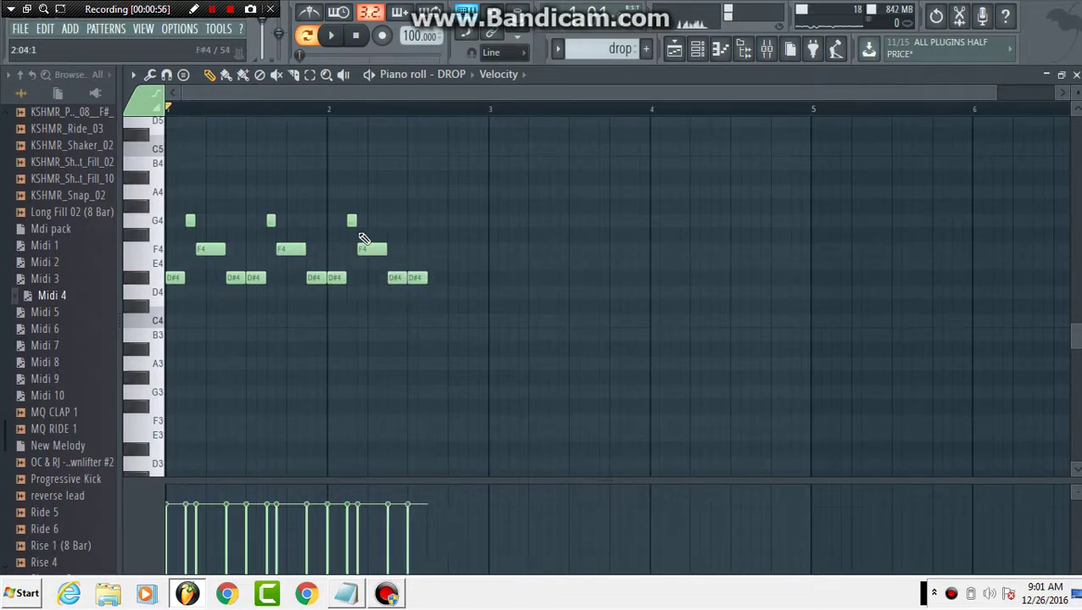
left_click(431, 221)
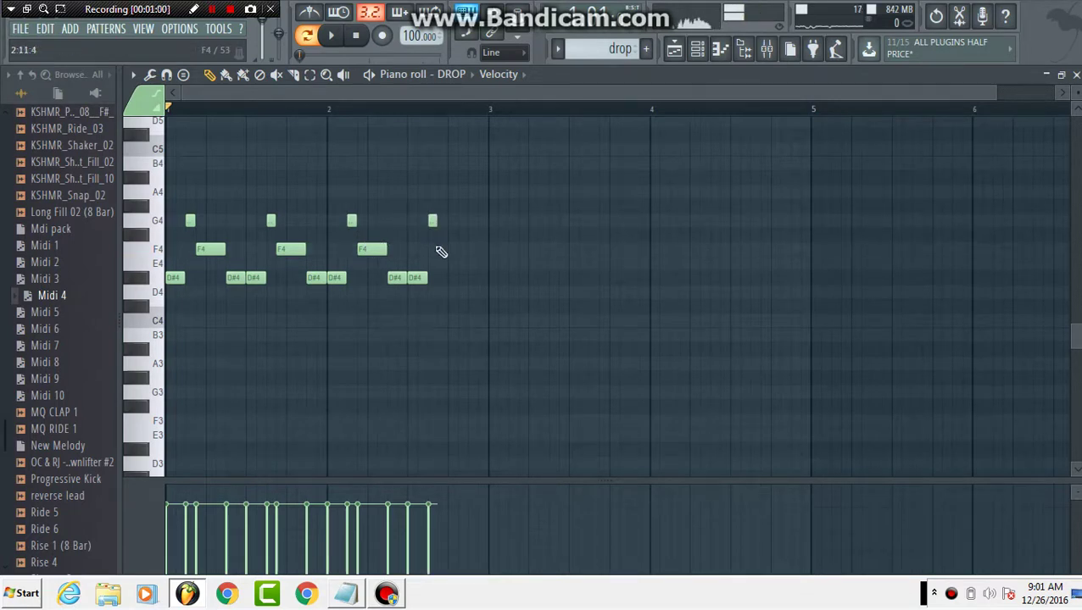
left_click(439, 250)
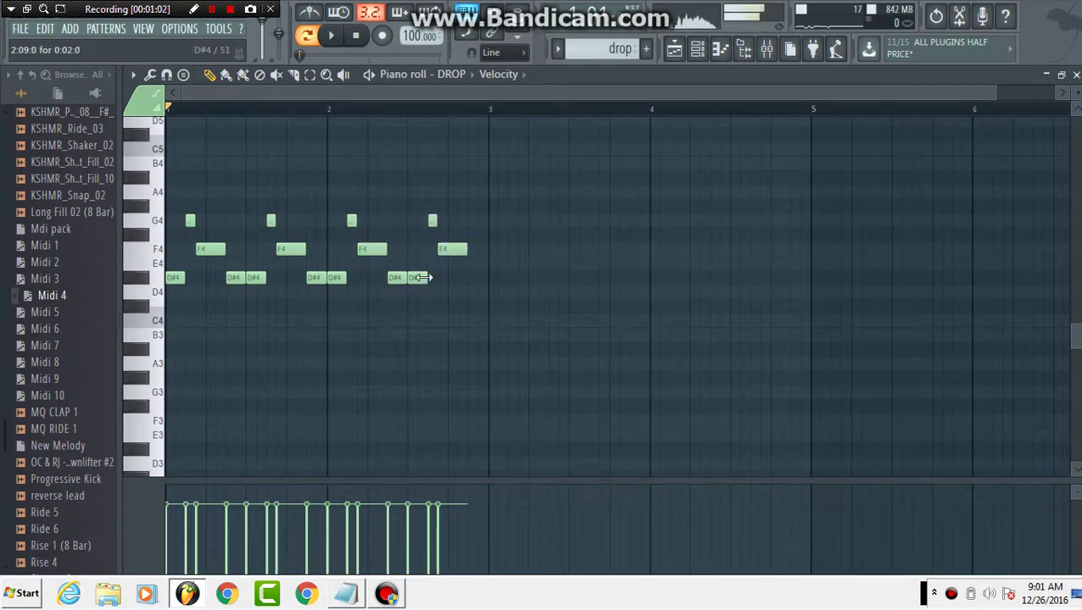
left_click(472, 279)
key("space")
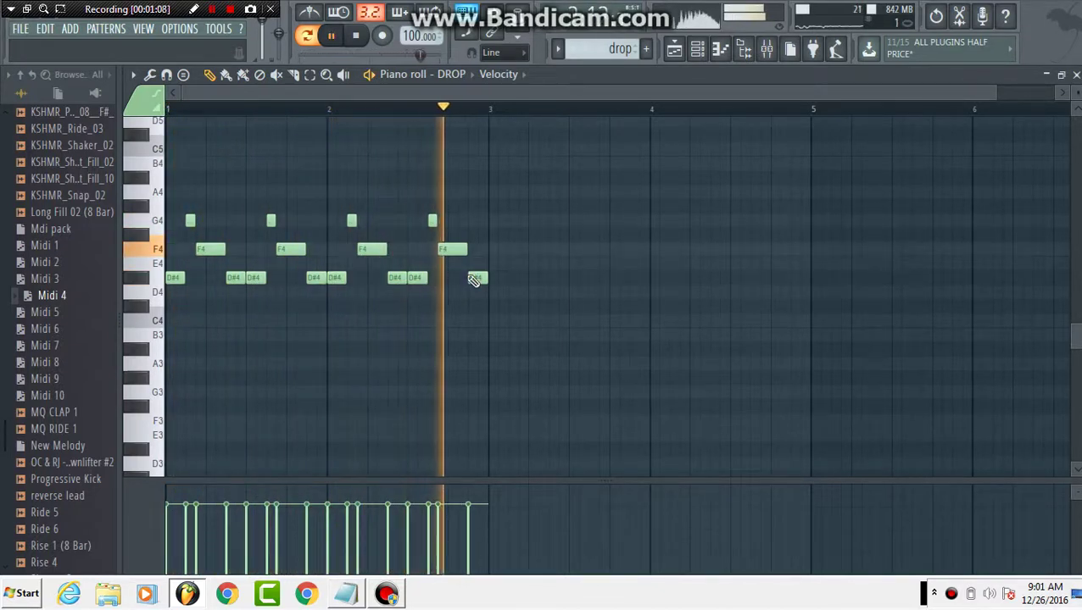
key("space")
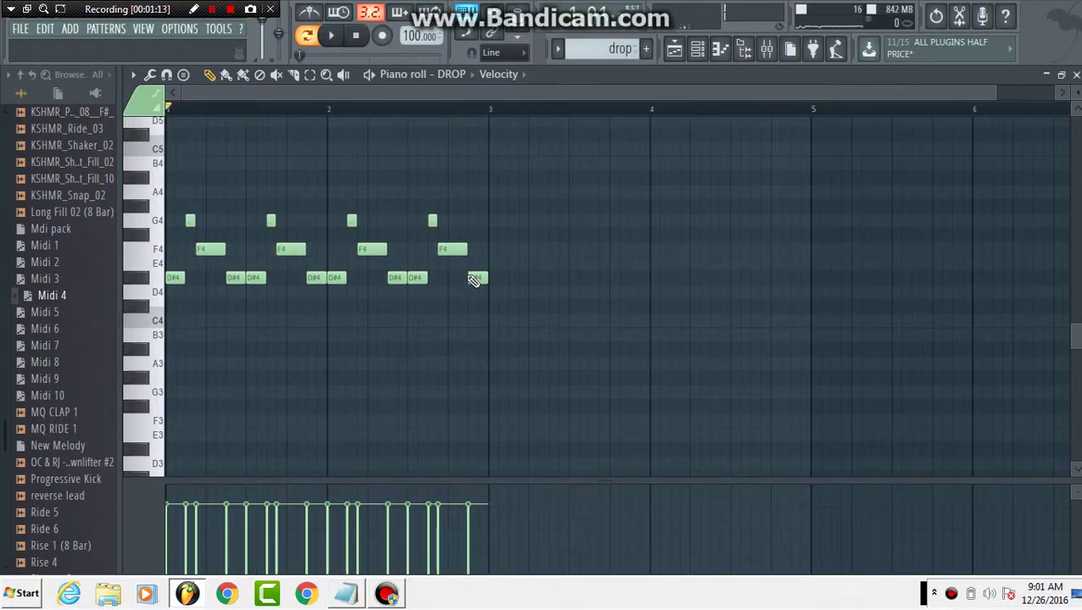
Step: Add a one-step A#3 note at step 10 of bar 2, just before the last G4, and play the melody
left_click(433, 221)
left_click(146, 356)
left_click(145, 356)
left_click(418, 351)
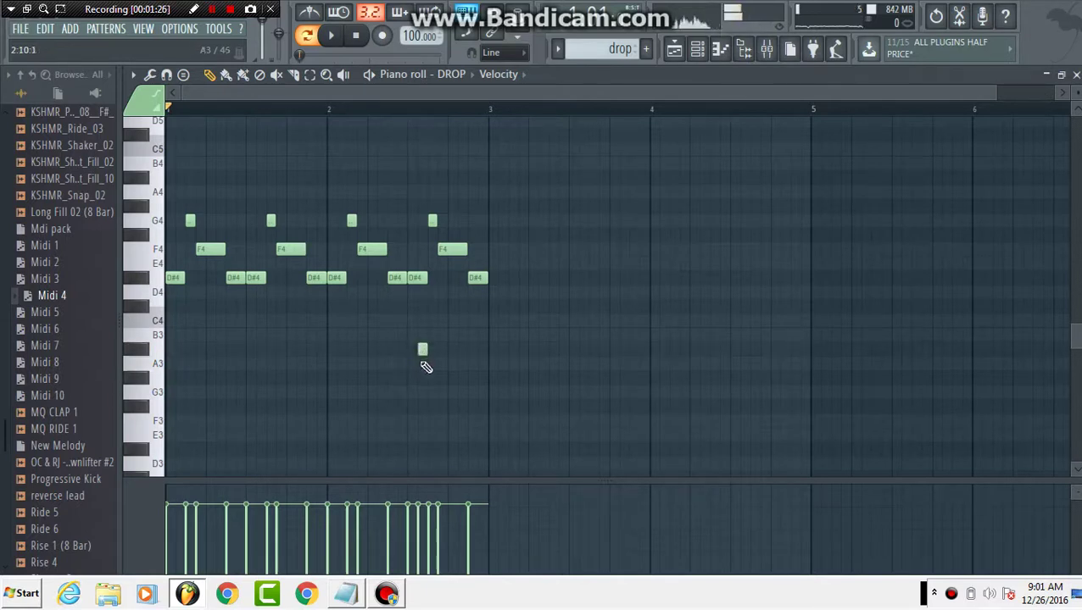
key("space")
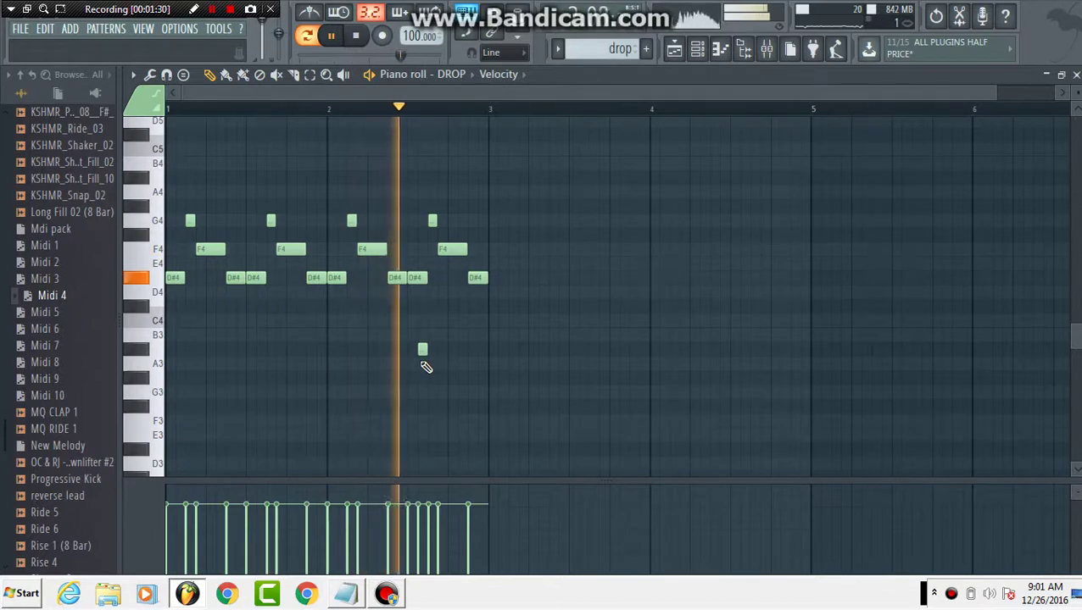
key("space")
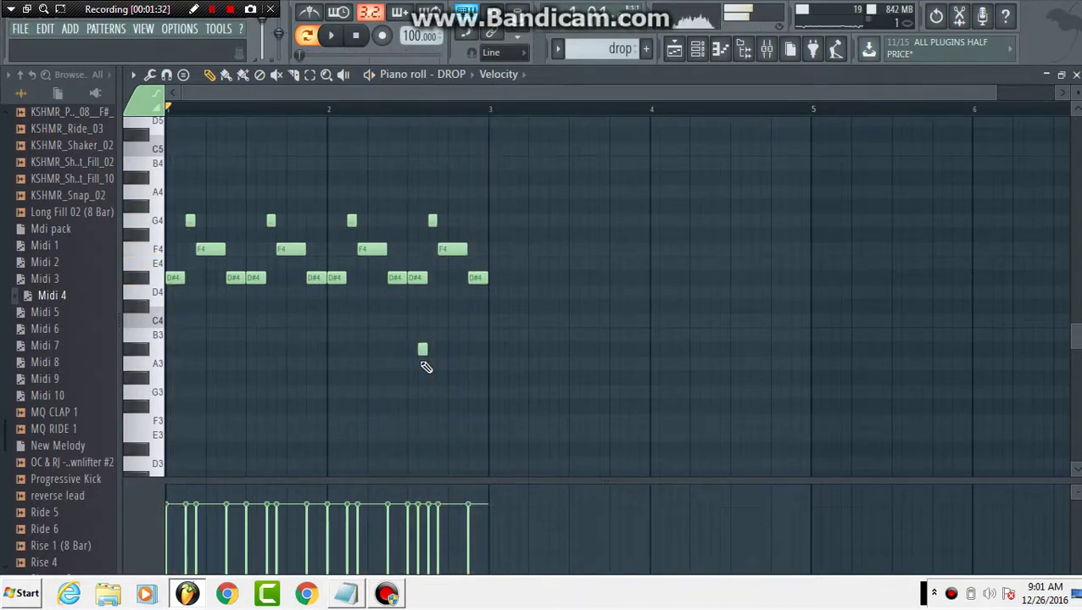
Step: Start bar 3 with a two-step G#4 at step 1, a one-step G4 at step 3 and a three-step C4 at step 5
left_click(493, 212)
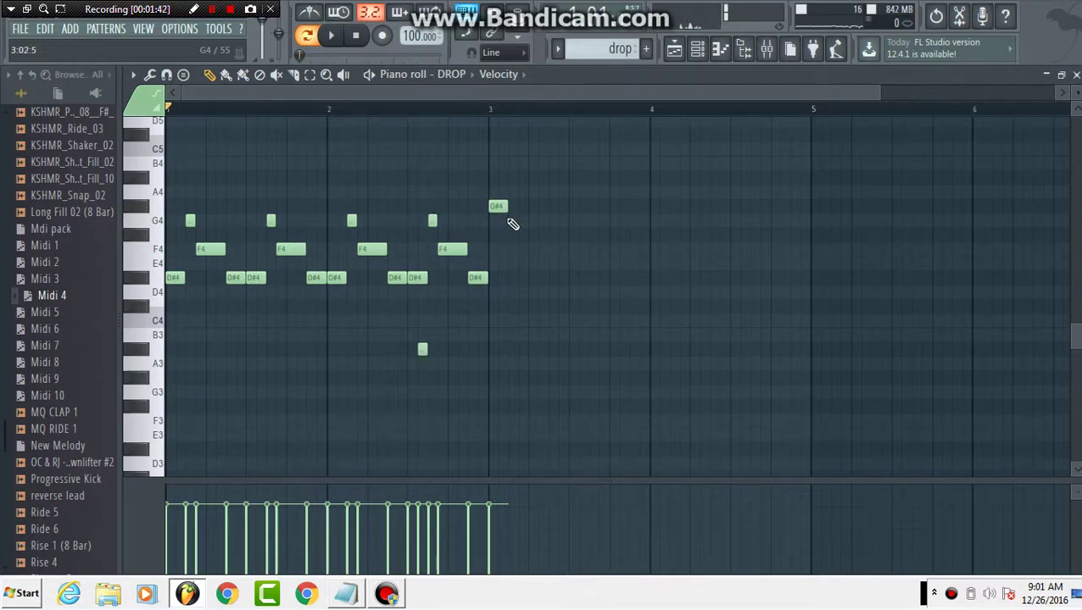
left_click(510, 221)
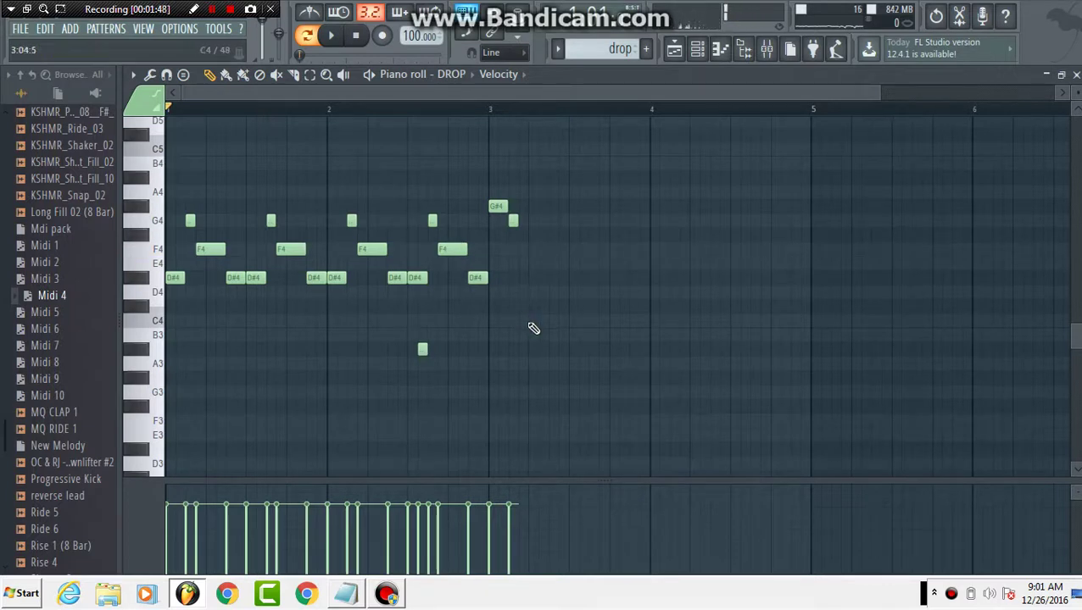
left_click(532, 321)
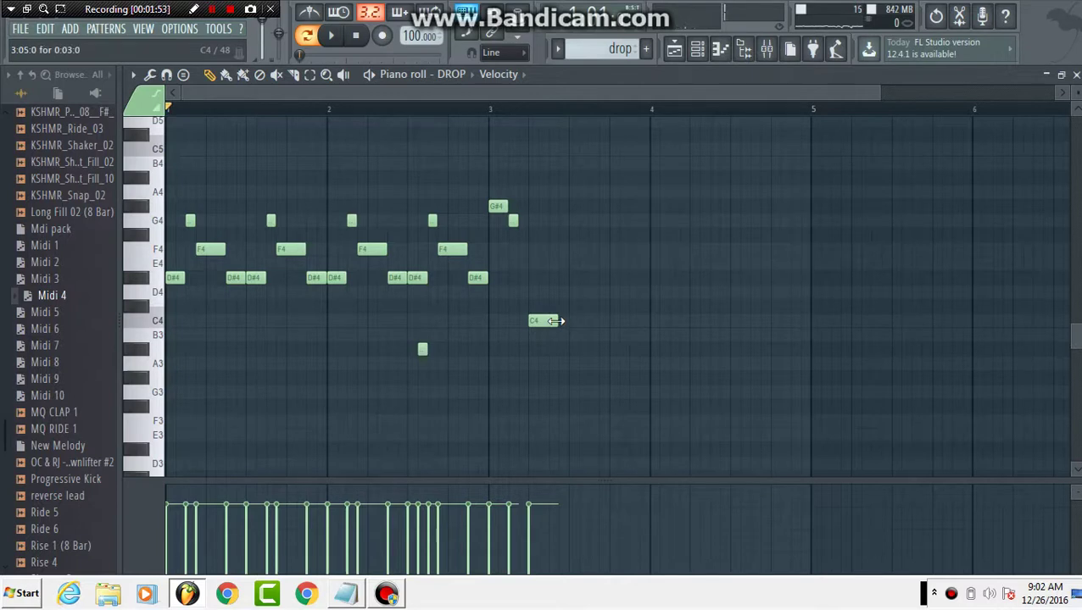
Step: Add one-step C4 and D#4 notes at steps 13 and 14 of bar 3 and play the melody
left_click(613, 322)
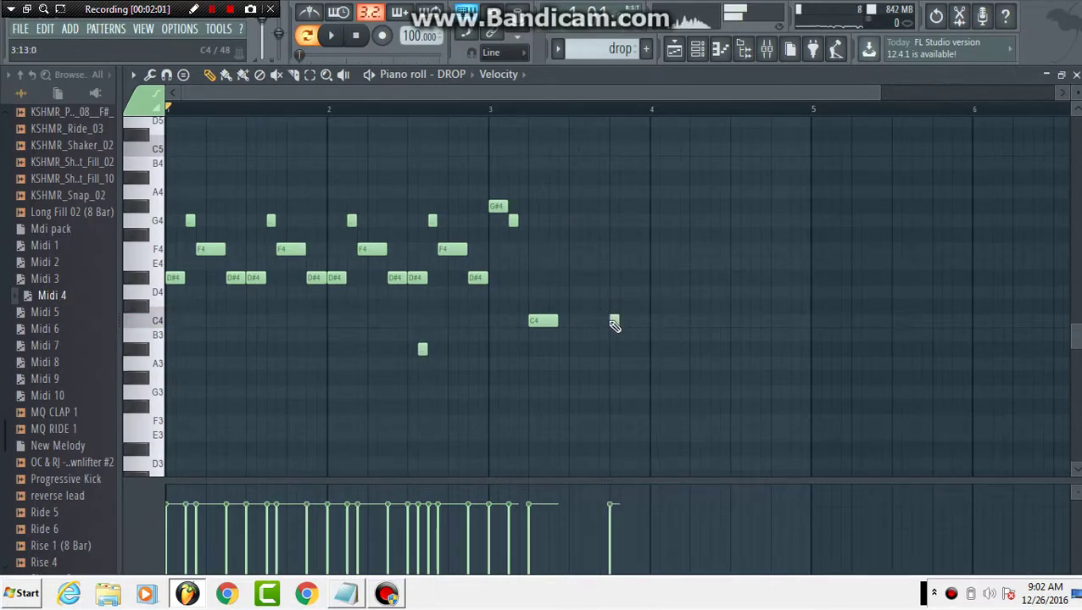
left_click(623, 279)
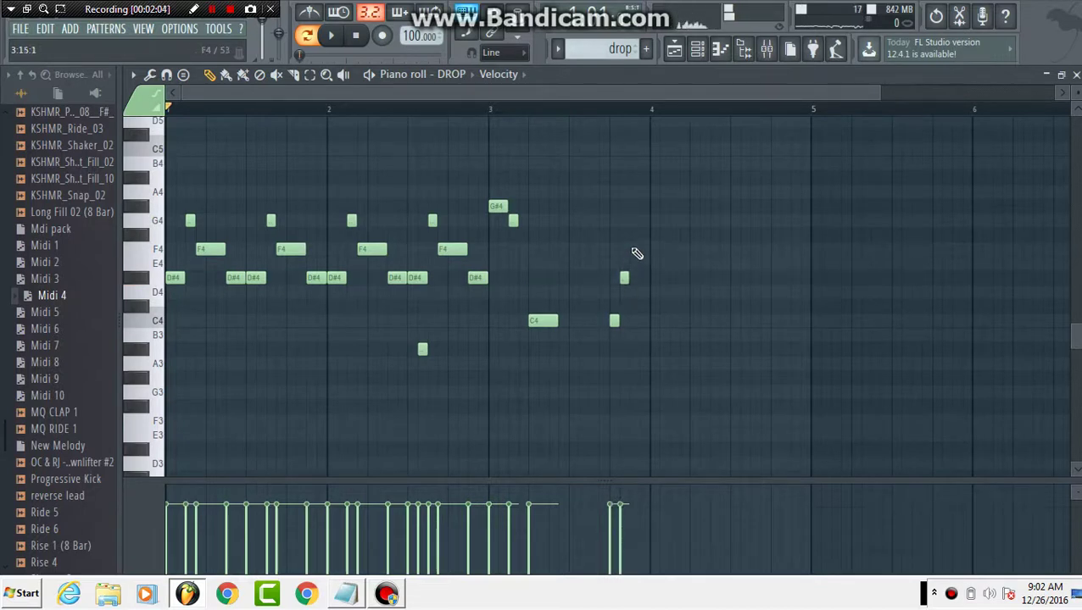
left_click(615, 320)
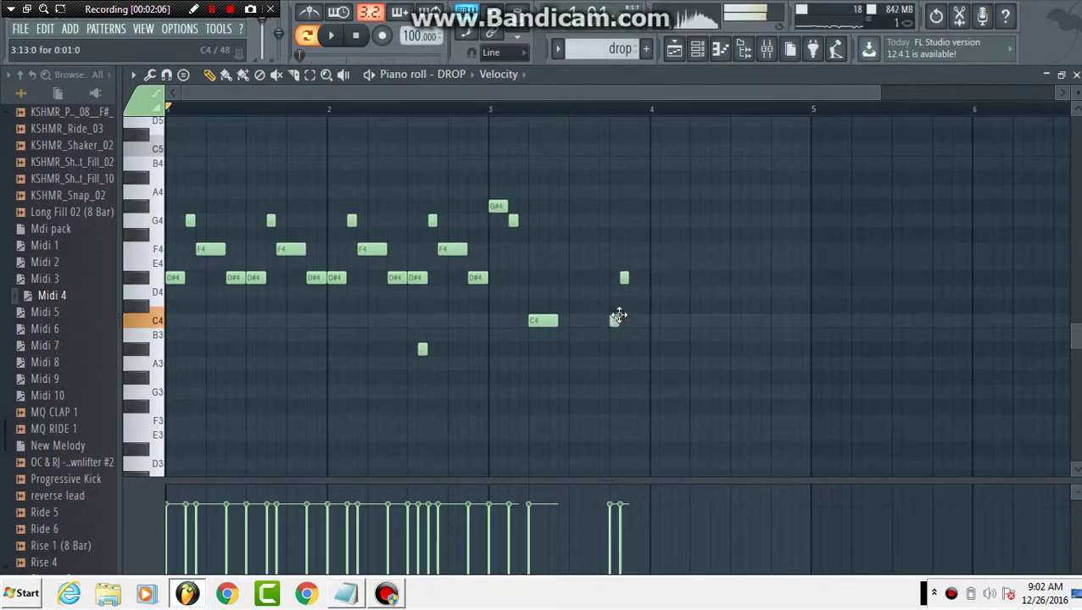
key("space")
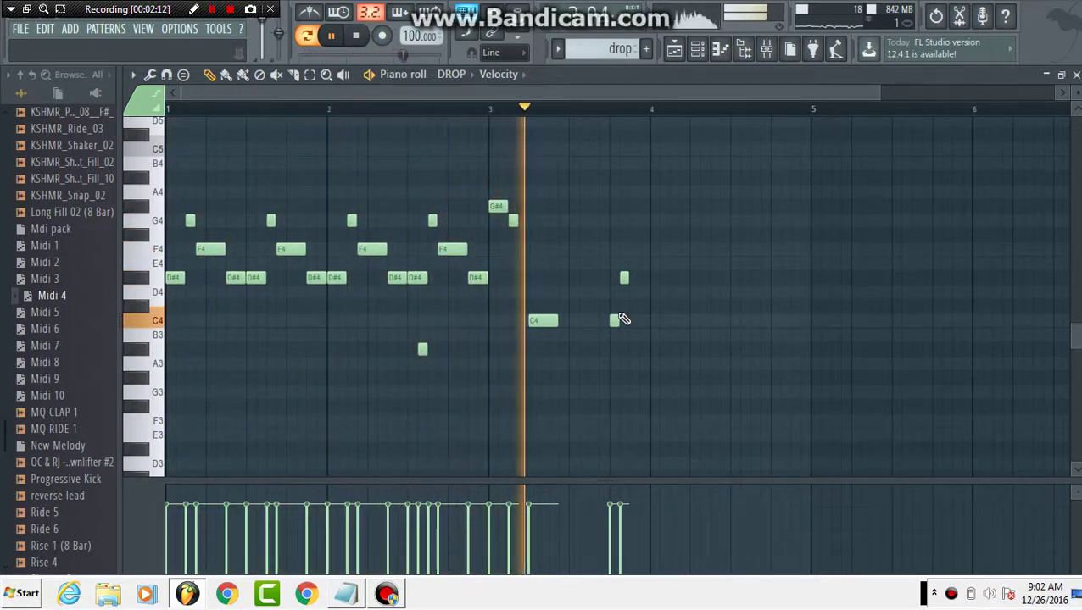
key("space")
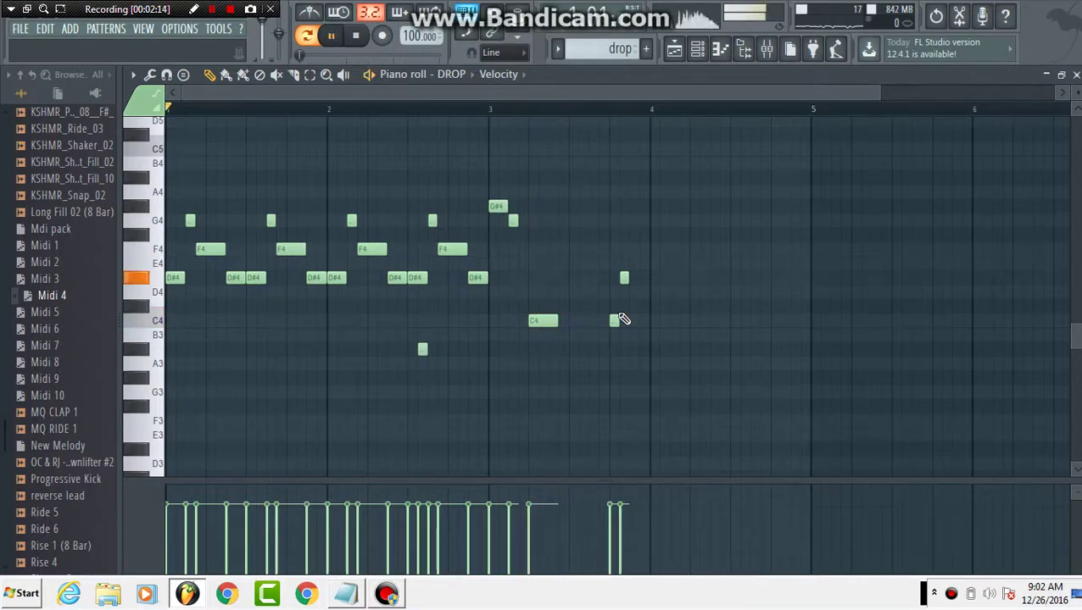
Step: Move the long C4 in bar 3 to step 4, directly after the G4, and lengthen it to four steps
key("space")
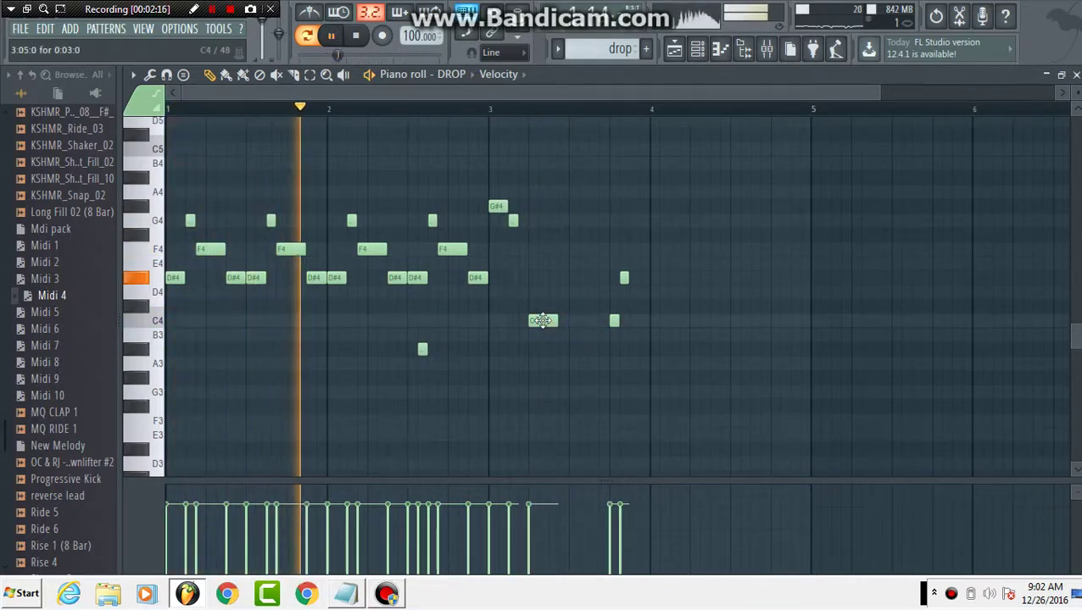
left_click_drag(545, 323, 536, 318)
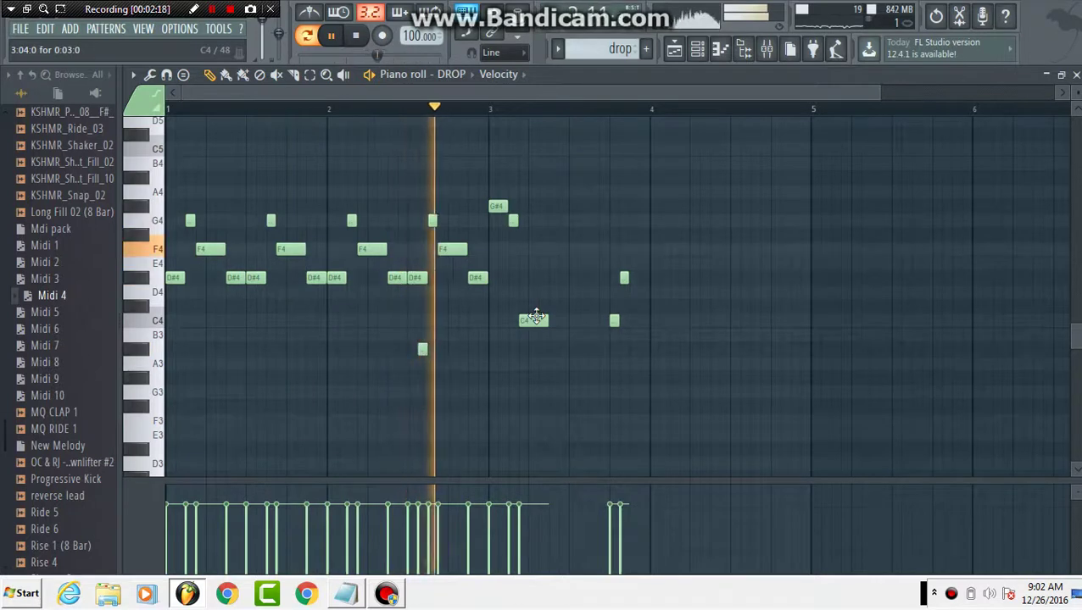
key("space")
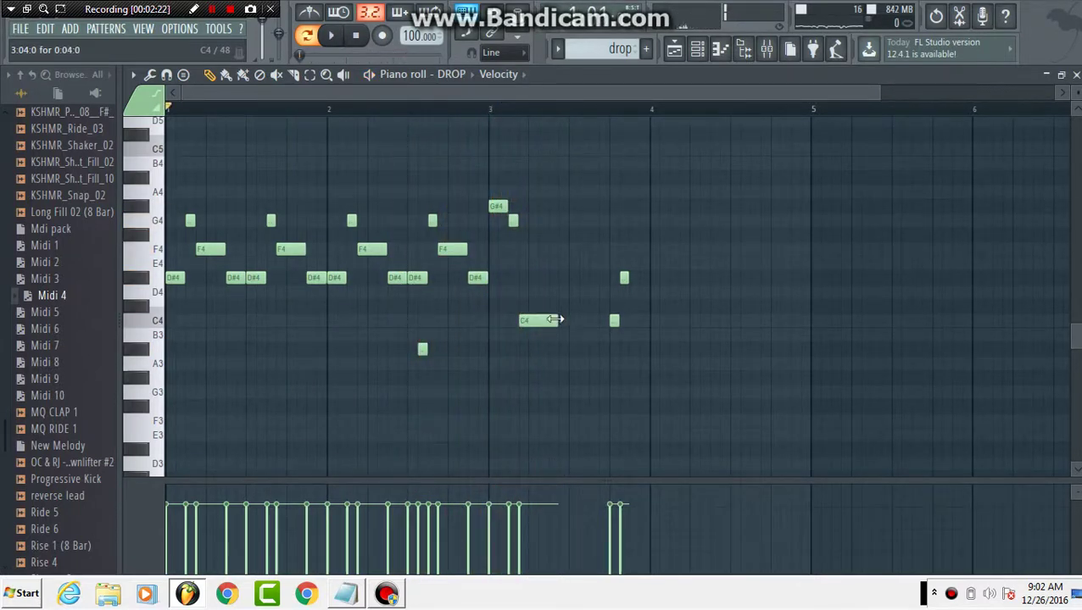
Step: Shift the short C4 and D#4 at the end of bar 3 one step later, to steps 14 and 15
right_click(614, 321)
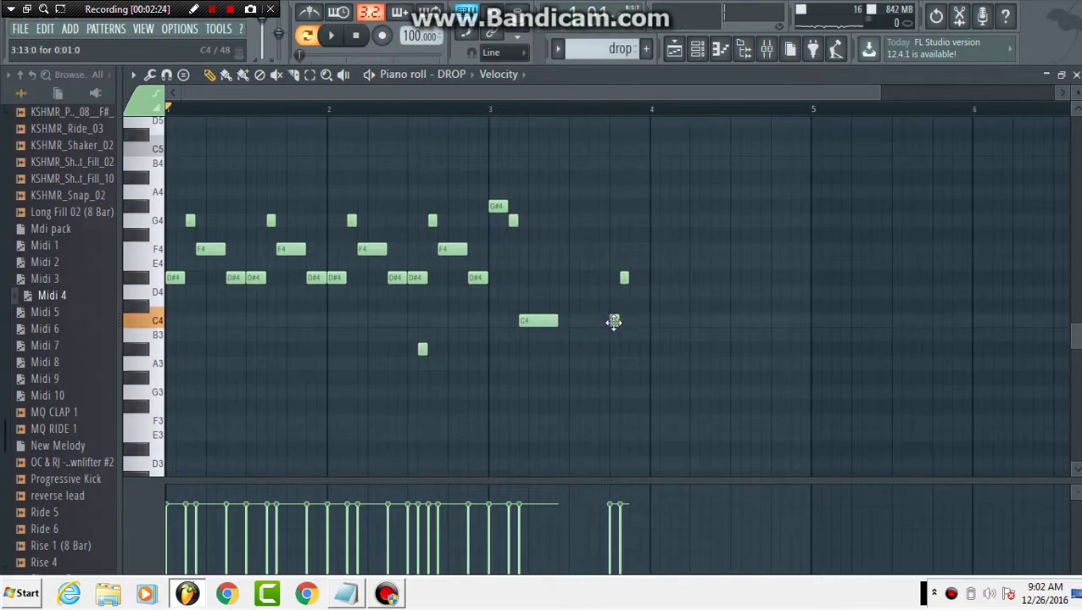
left_click(623, 320)
left_click_drag(624, 278, 636, 280)
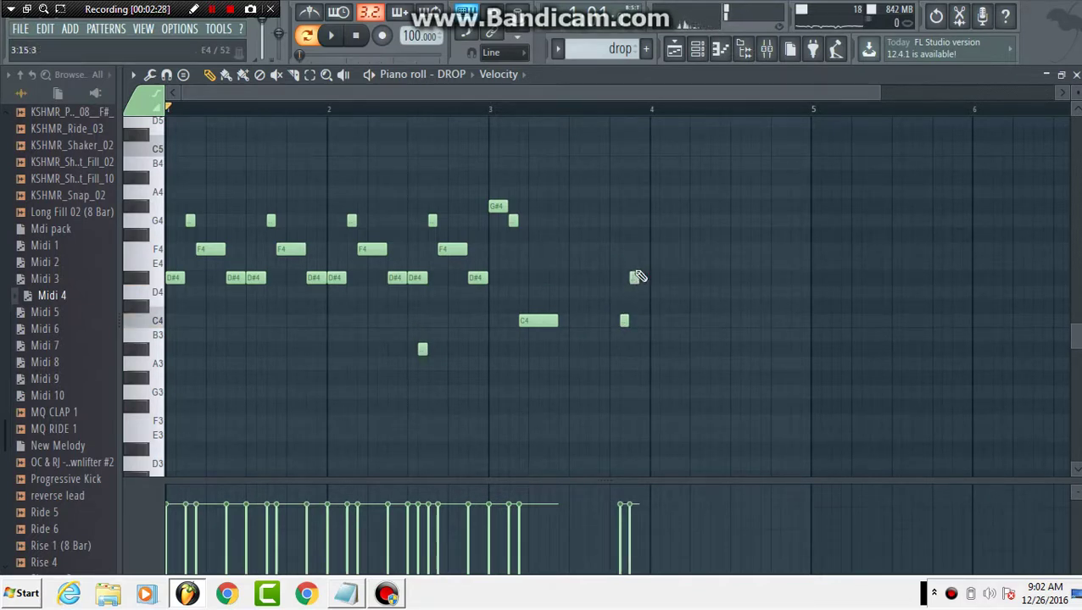
Step: Add a one-step F4 at step 16 of bar 3, and start bar 4 with the same G#4, G4 and four-step C4 figure
left_click(641, 251)
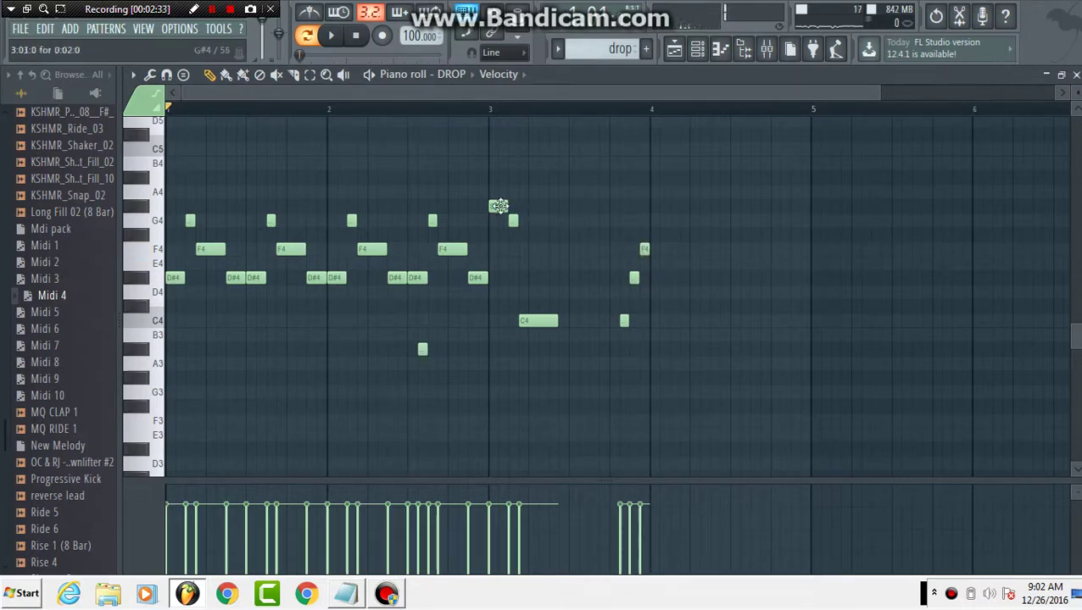
left_click(654, 207)
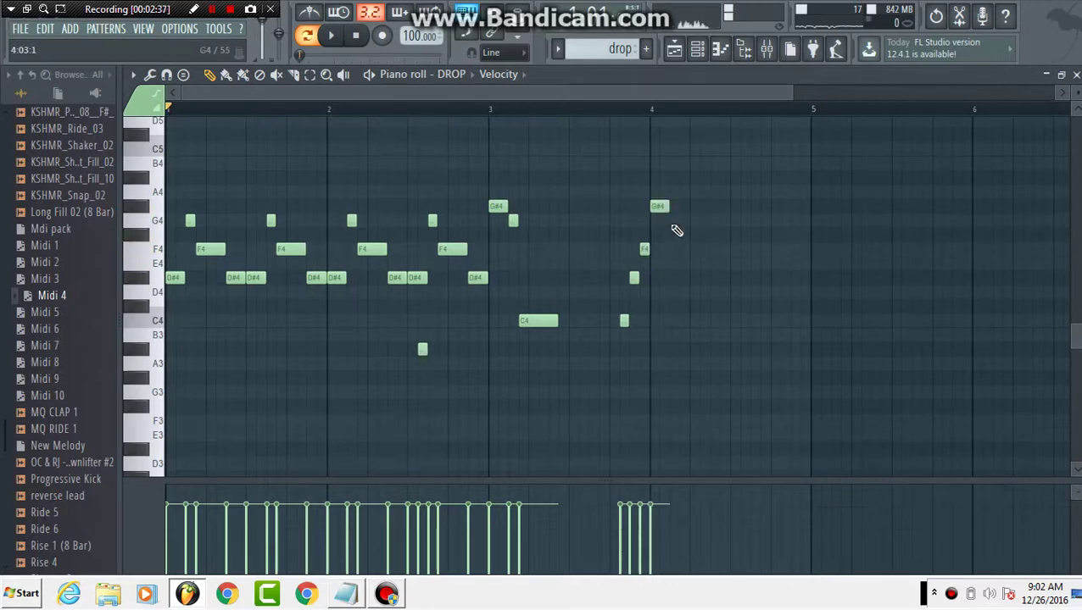
left_click(672, 222)
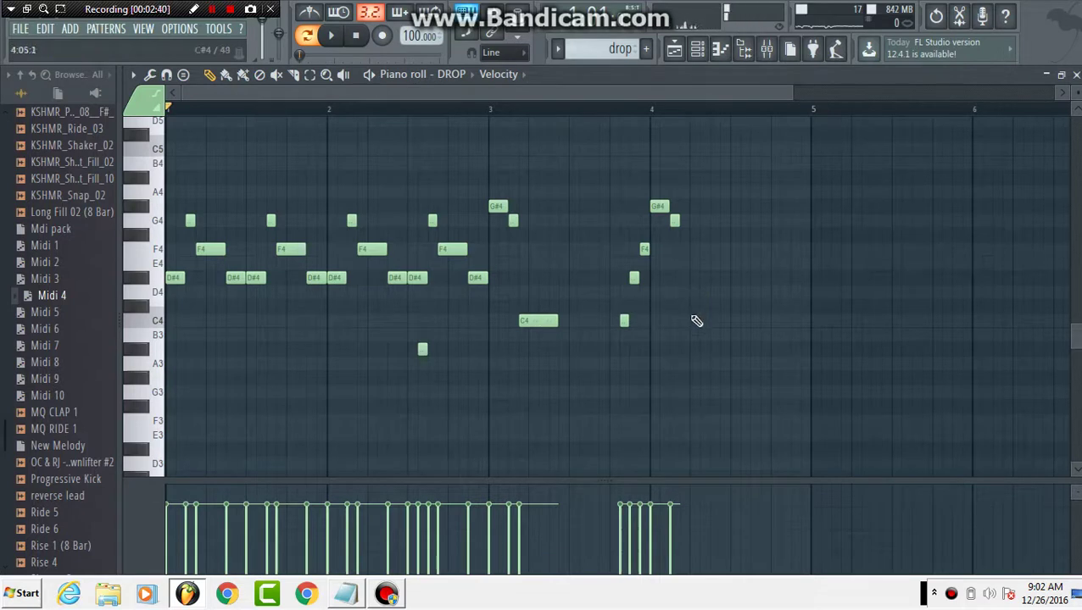
left_click(685, 325)
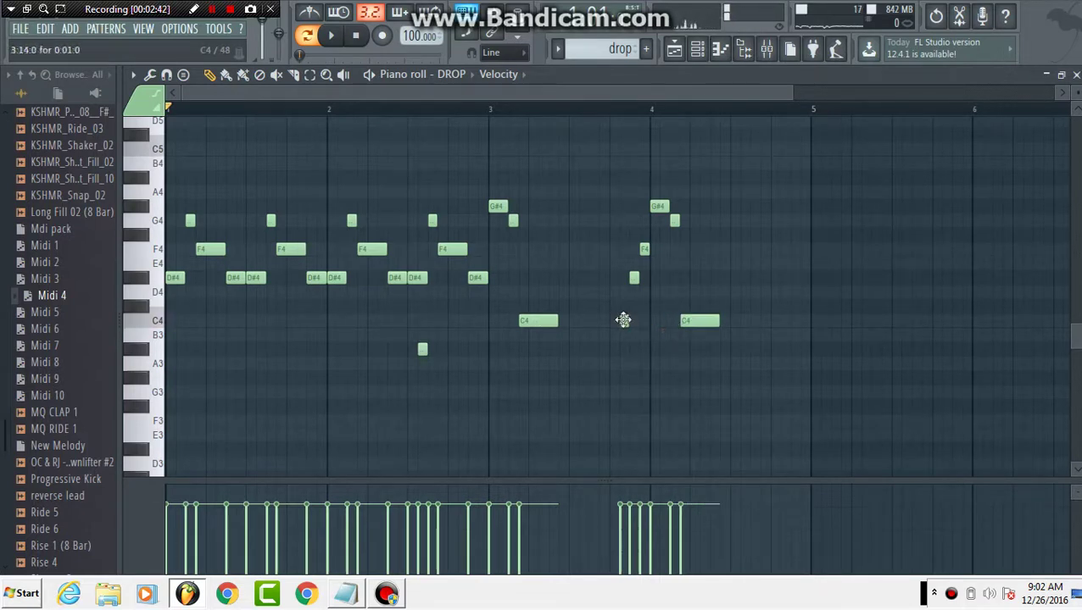
Step: Add one-step A#3 and C4 notes at steps 15 and 16 of bar 4 and play the melody
left_click(794, 350)
left_click(805, 324)
key("space")
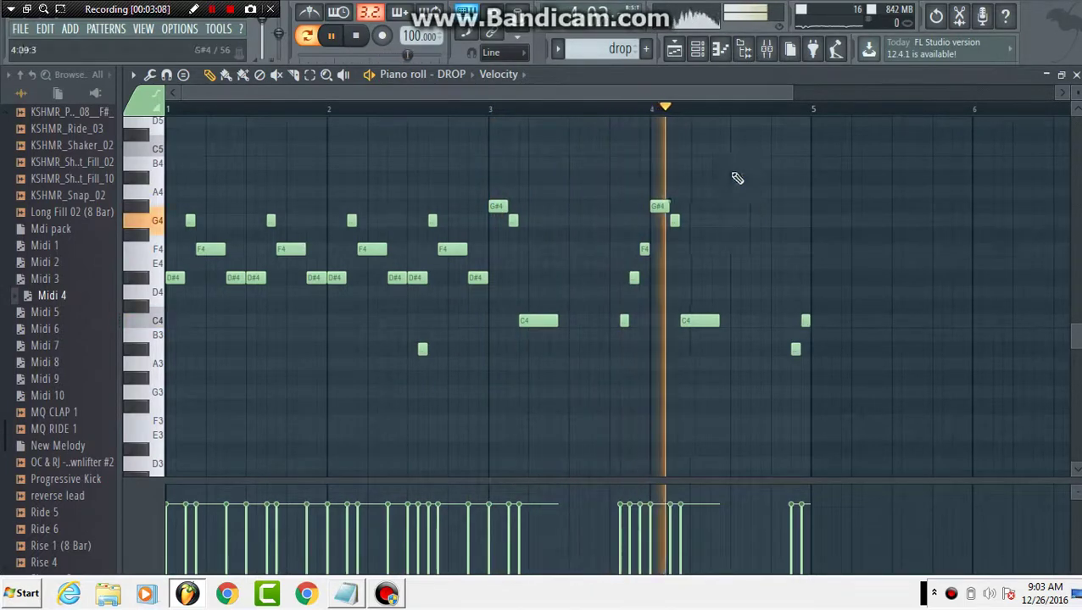
key("space")
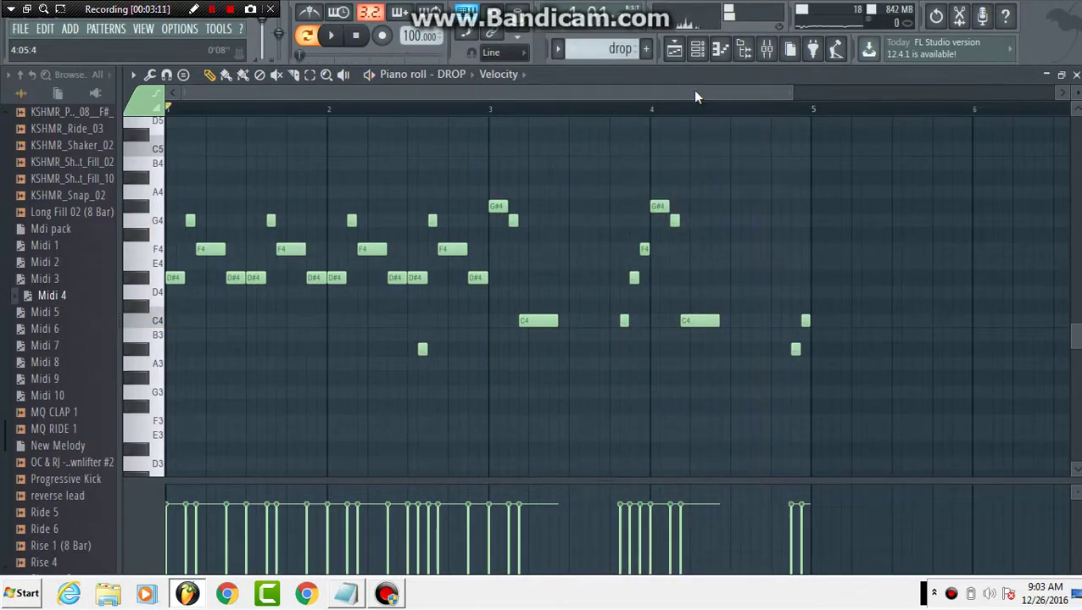
Step: Open the playlist and play the full arrangement from late in bar 1, just before the first clips
left_click(673, 49)
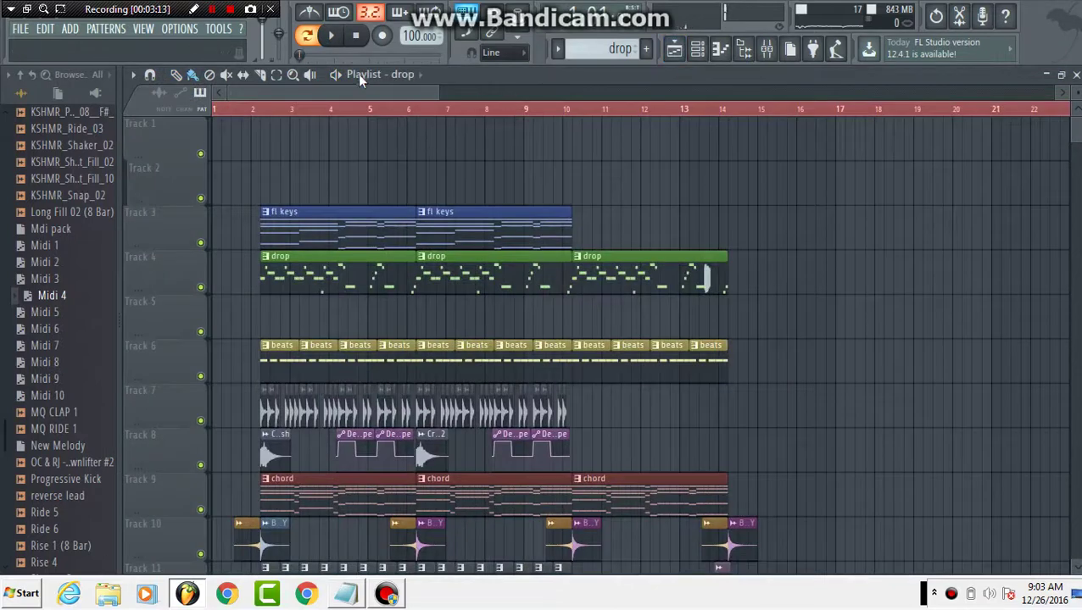
left_click(242, 110)
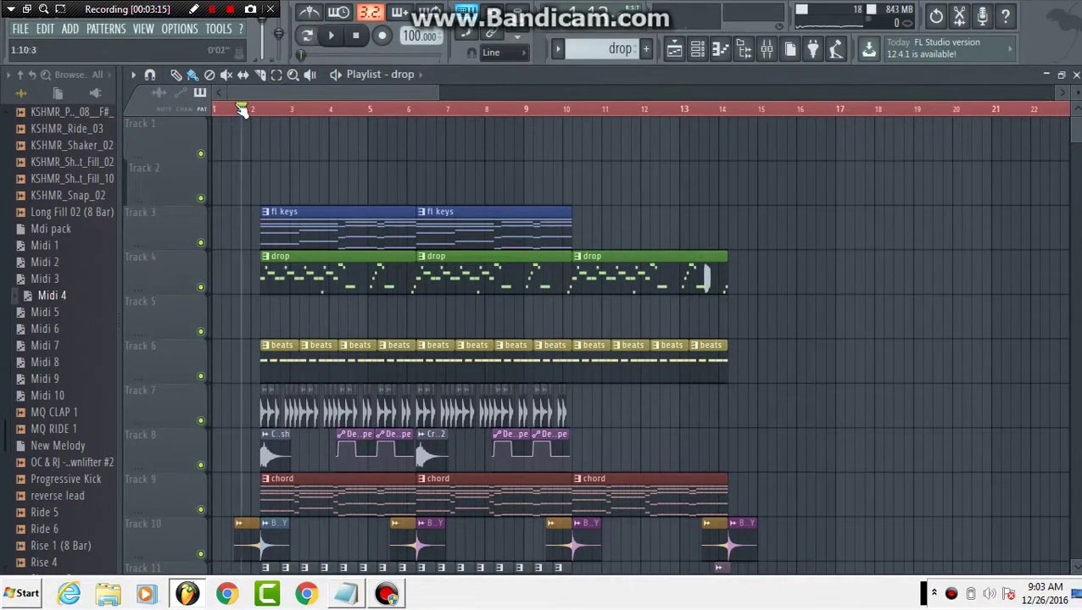
key("space")
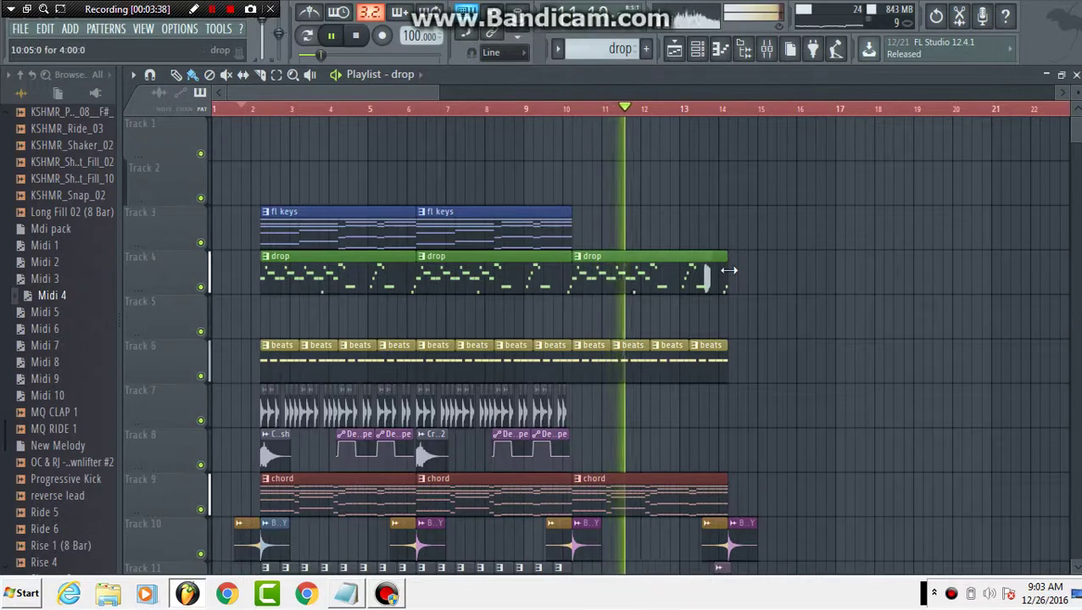
Step: Extend the end of the third drop clip on Track 4 to about two thirds through bar 16
left_click_drag(729, 270, 826, 270)
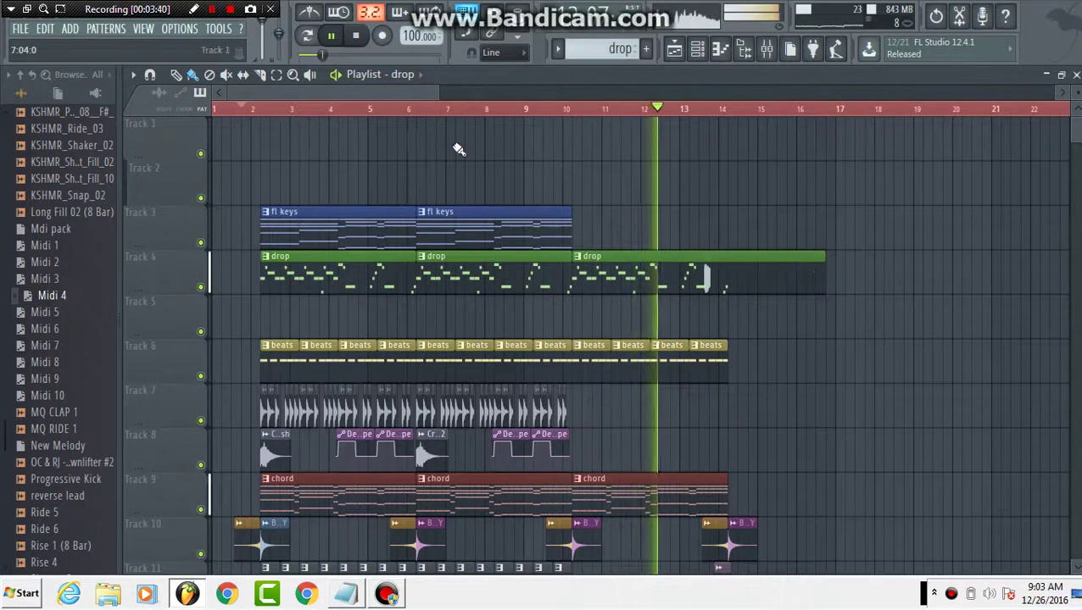